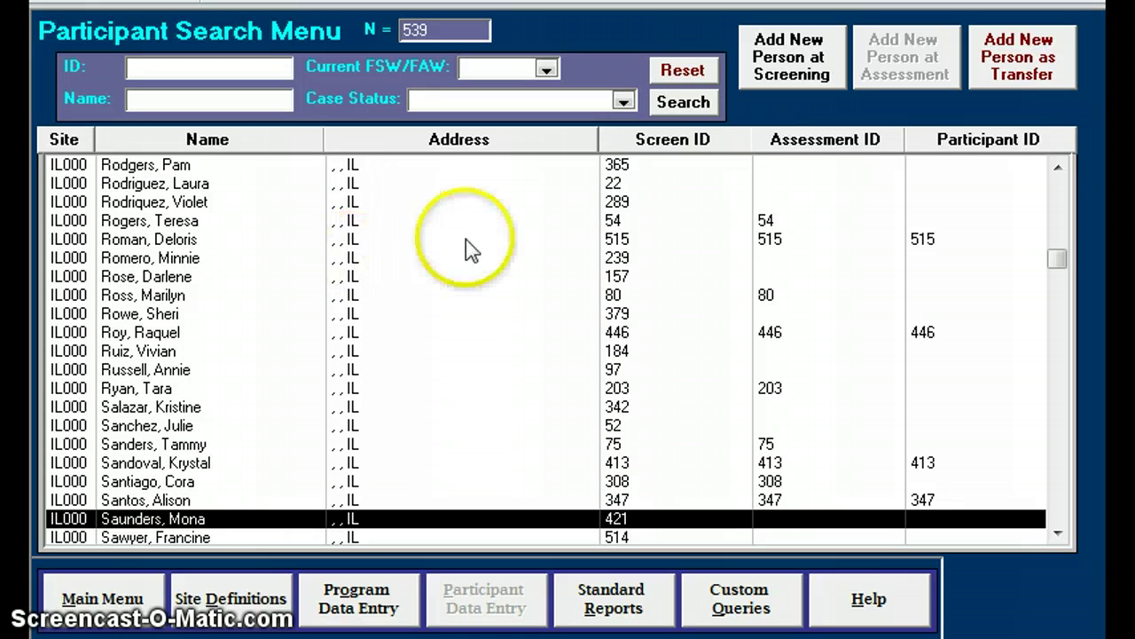
Filter participants to engaged & still active cases, then clear the case-status filter
click(624, 103)
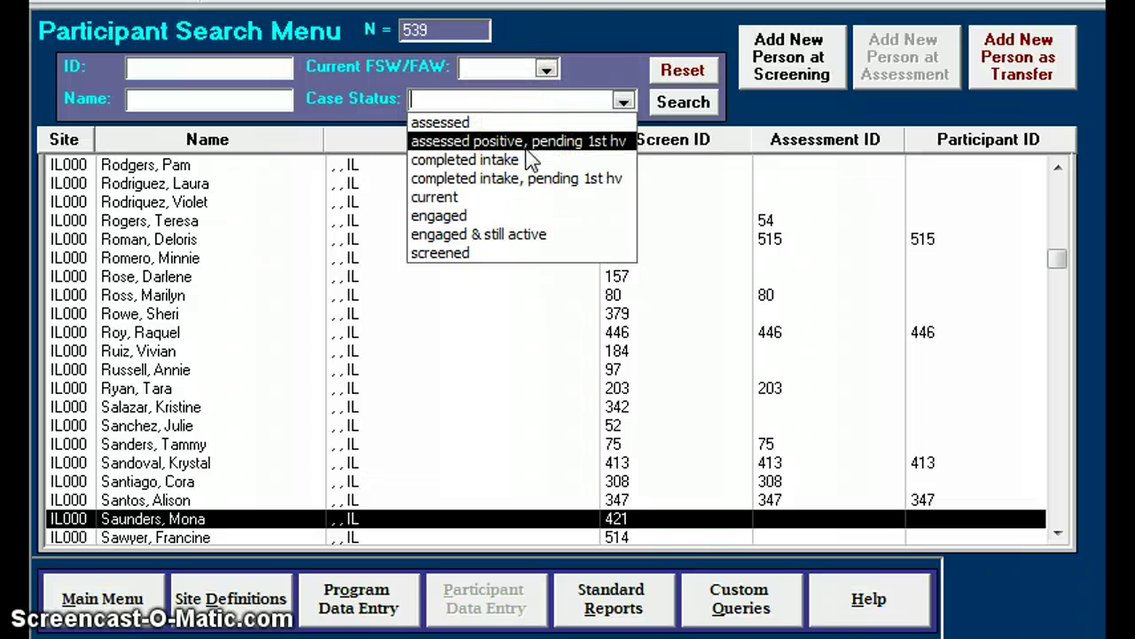
drag(527, 151, 526, 184)
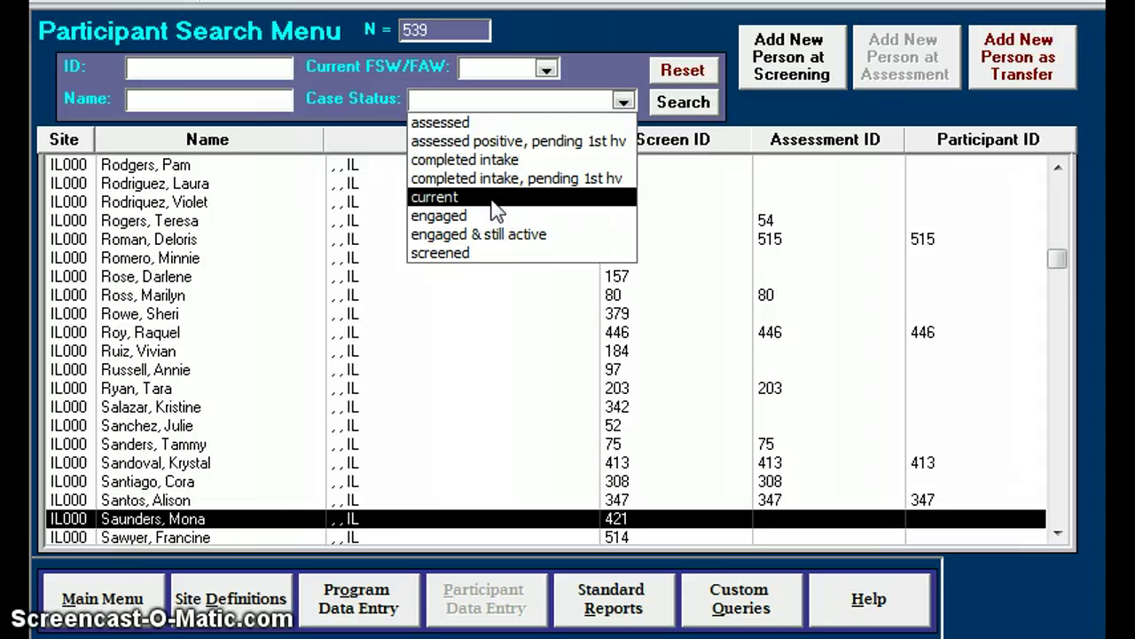
drag(491, 220, 487, 226)
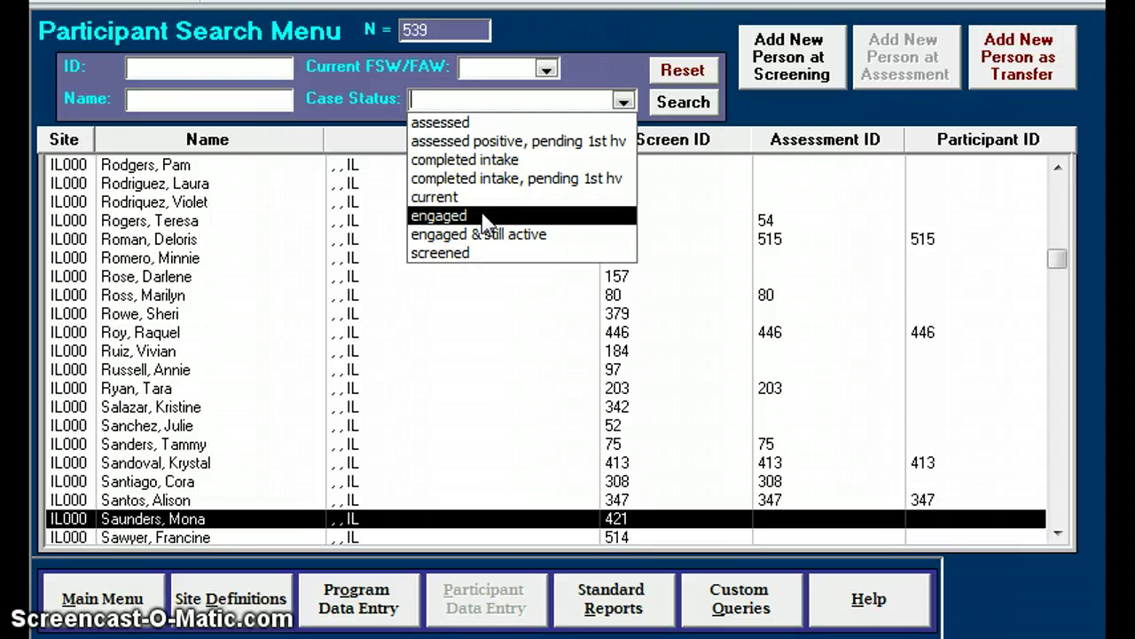
drag(486, 224, 490, 241)
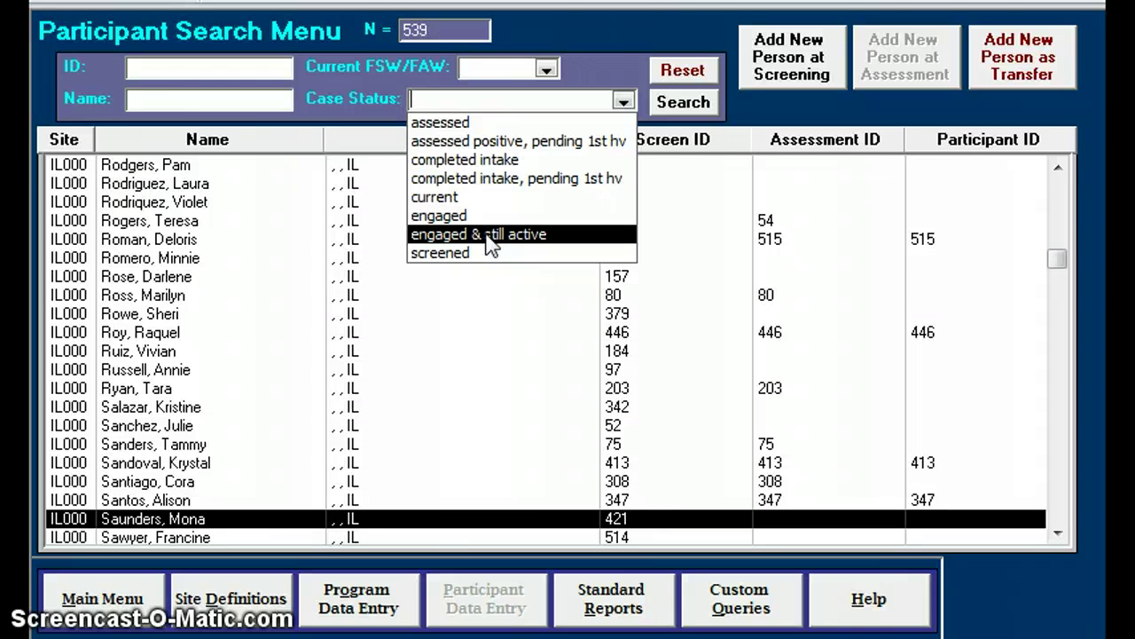
click(488, 236)
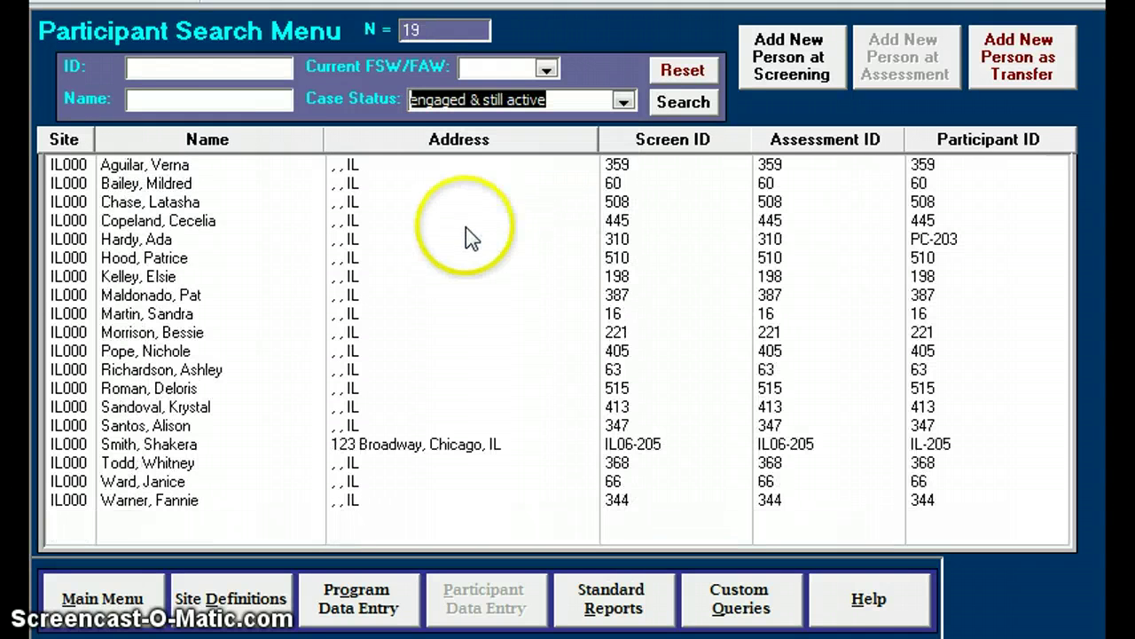
click(415, 44)
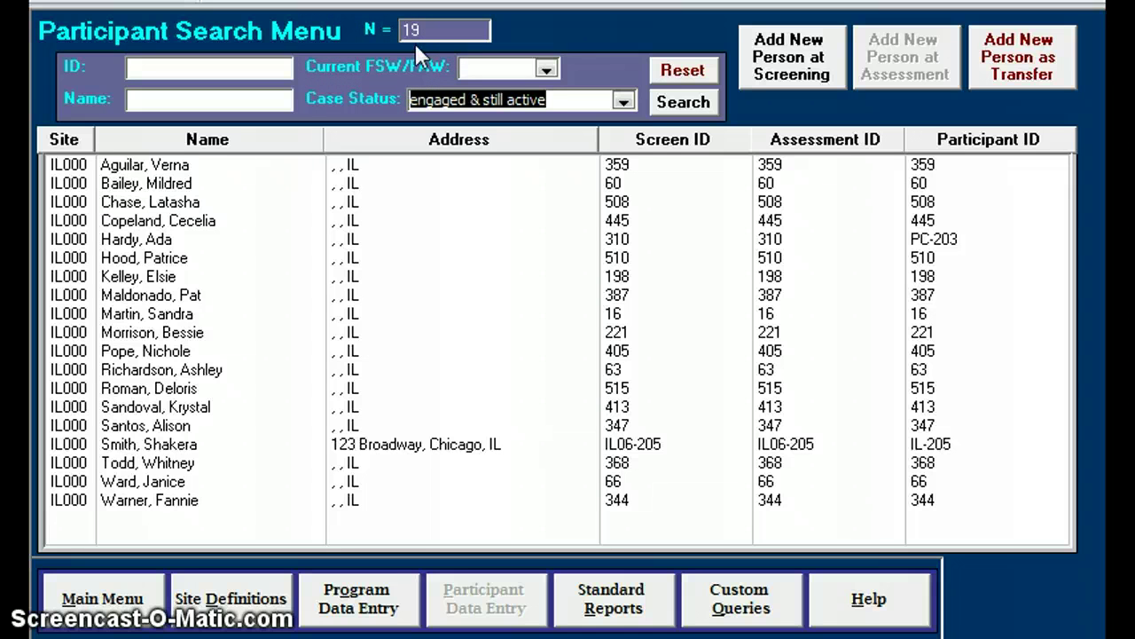
click(683, 71)
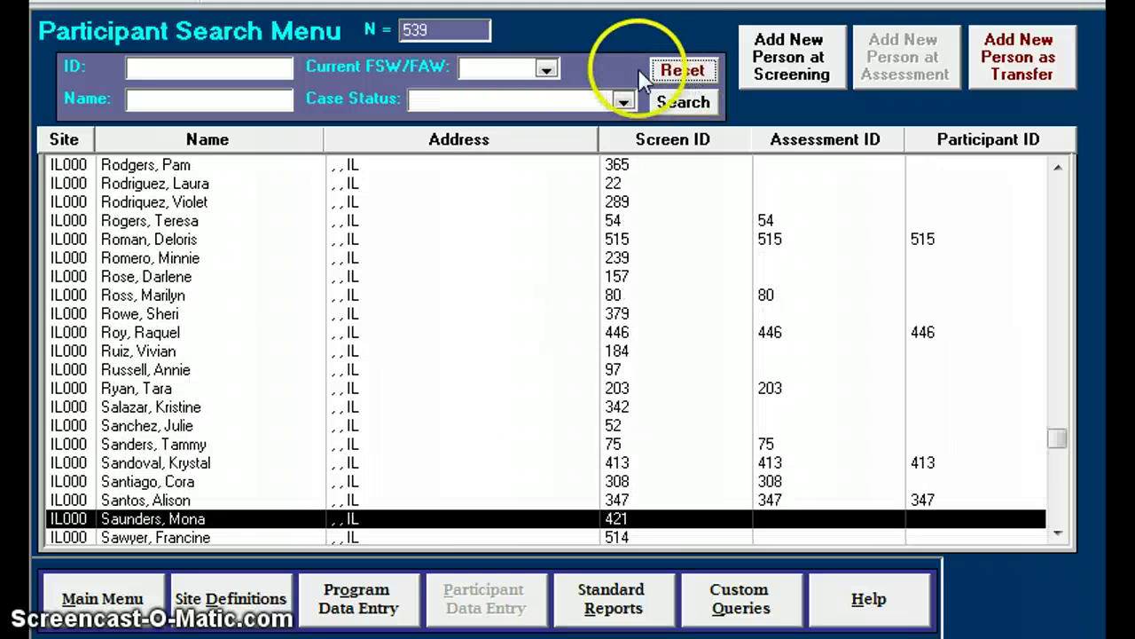
Filter participants to worker 103, then clear the worker filter
click(547, 71)
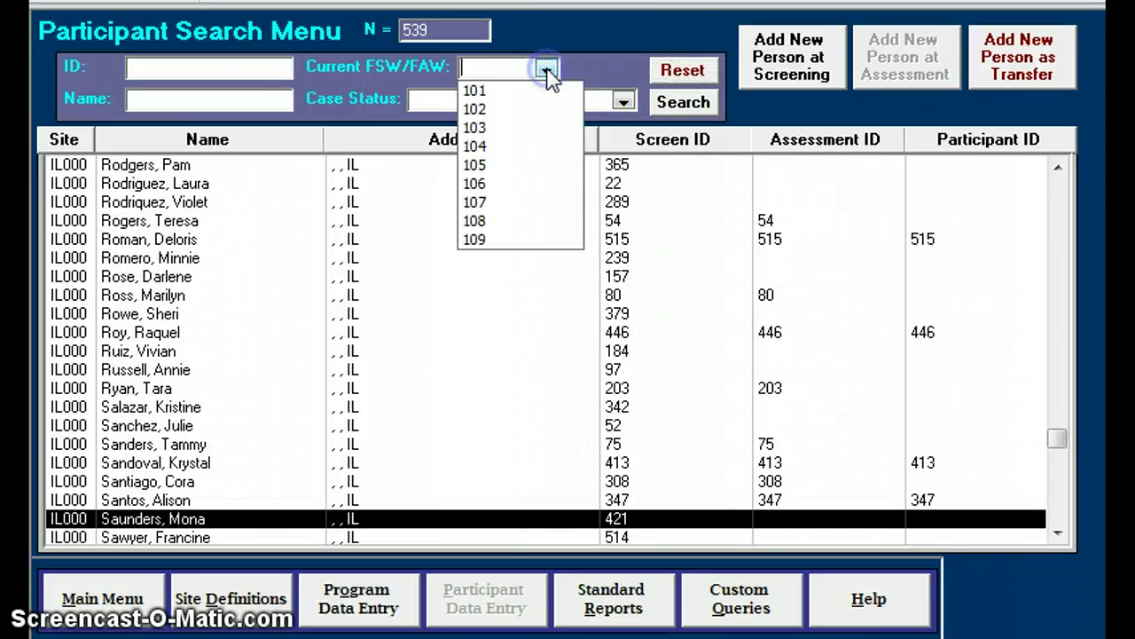
click(527, 129)
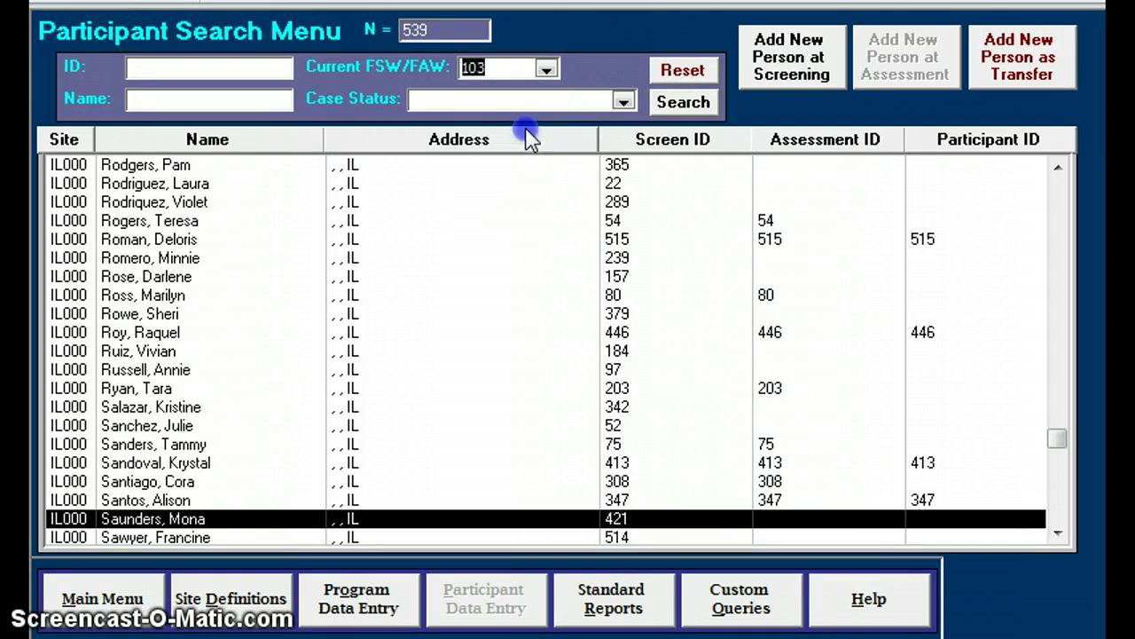
click(524, 133)
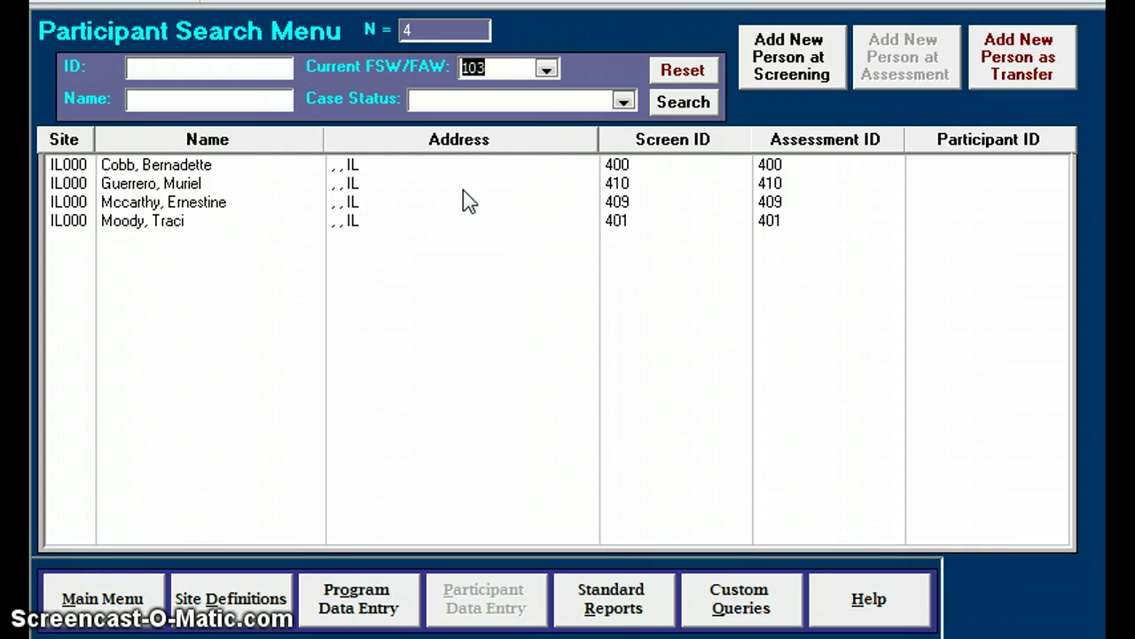
click(682, 70)
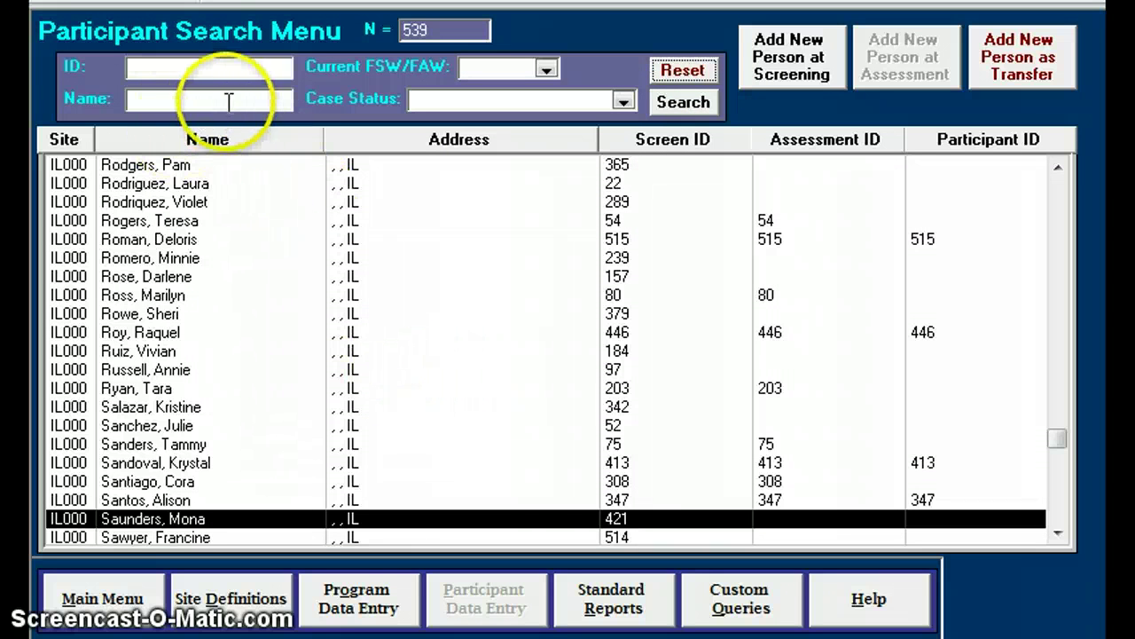
Search names for 'ken', review the three matching participants, then clear the search
click(141, 100)
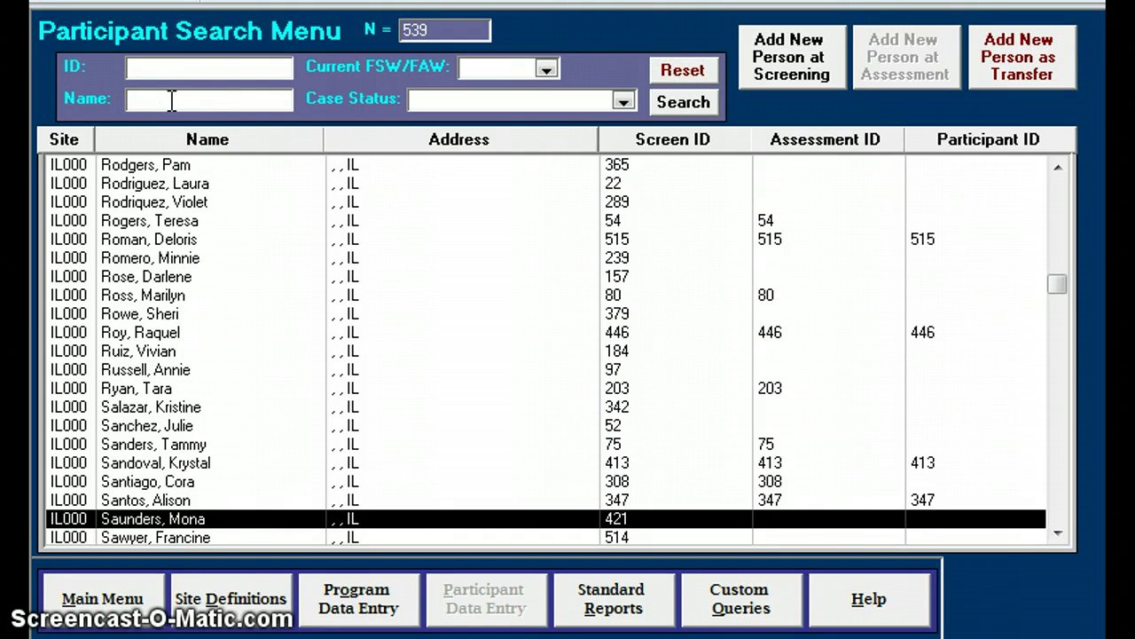
text(ken)
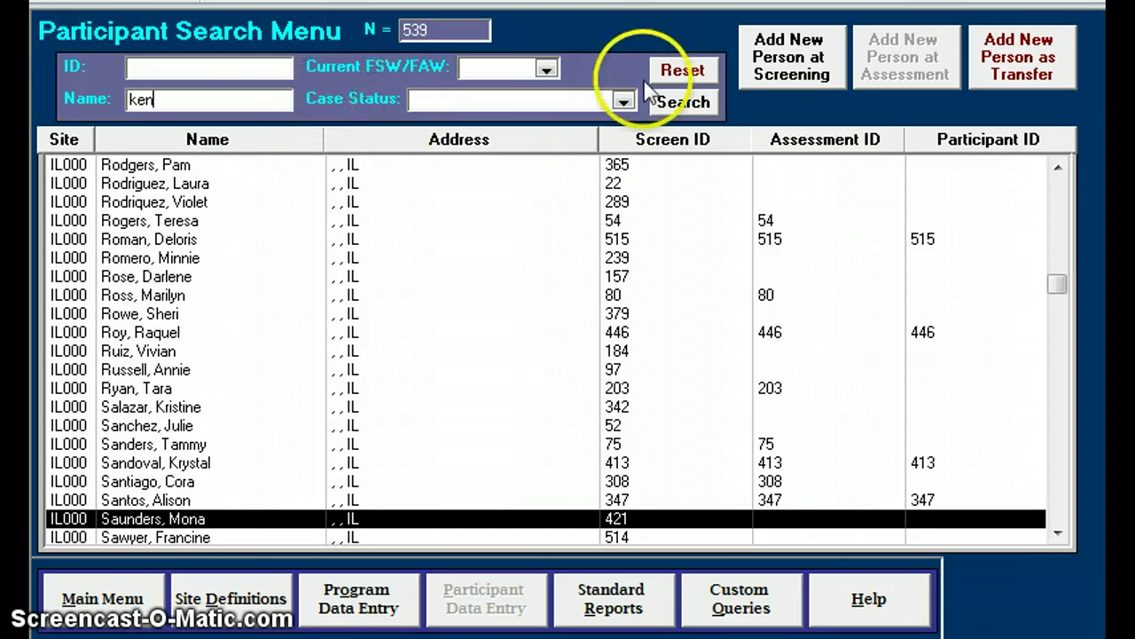
click(683, 103)
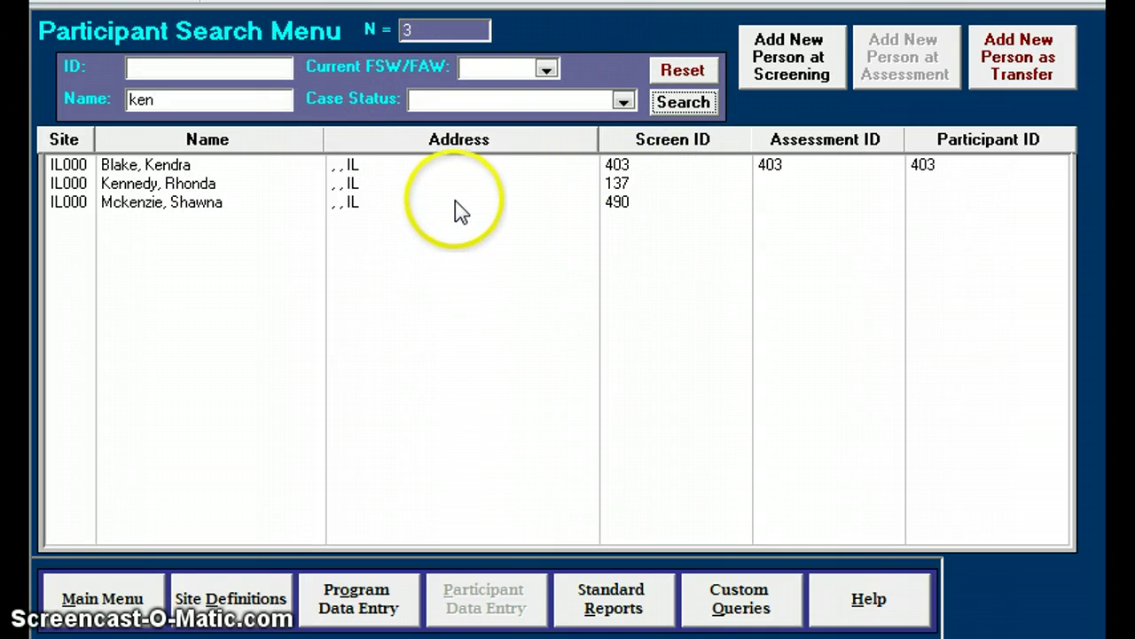
click(187, 167)
click(199, 181)
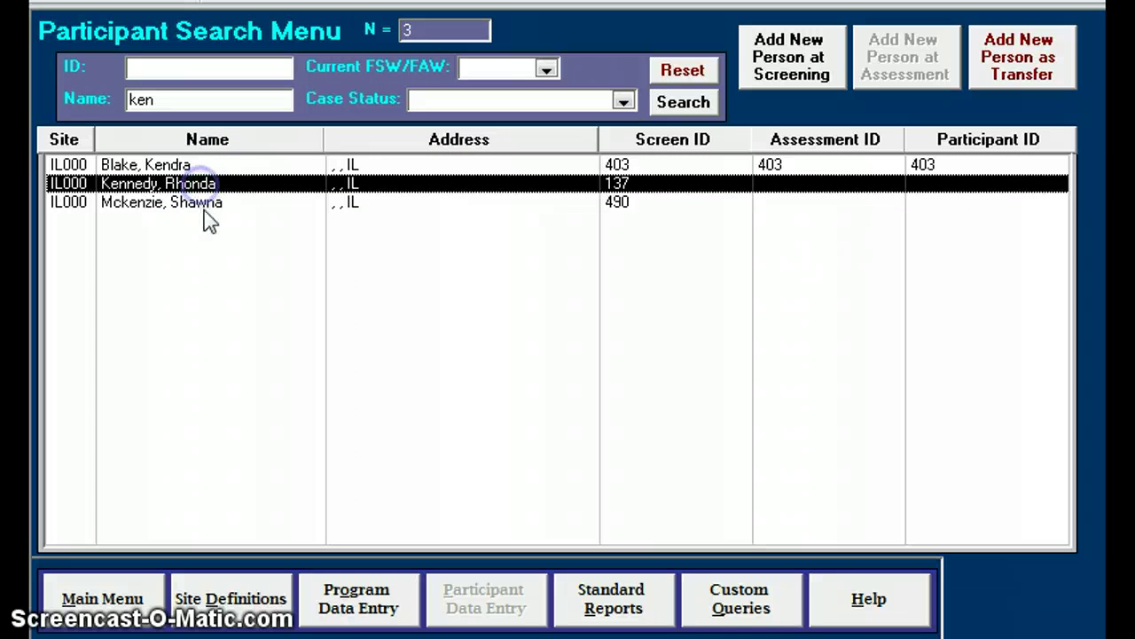
click(204, 205)
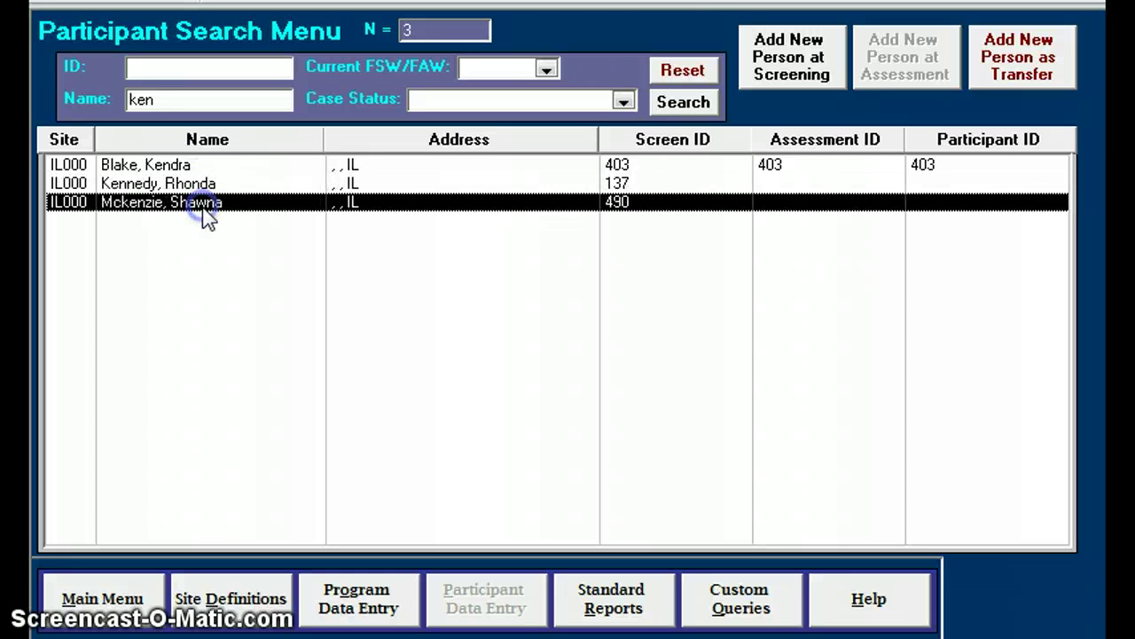
click(688, 75)
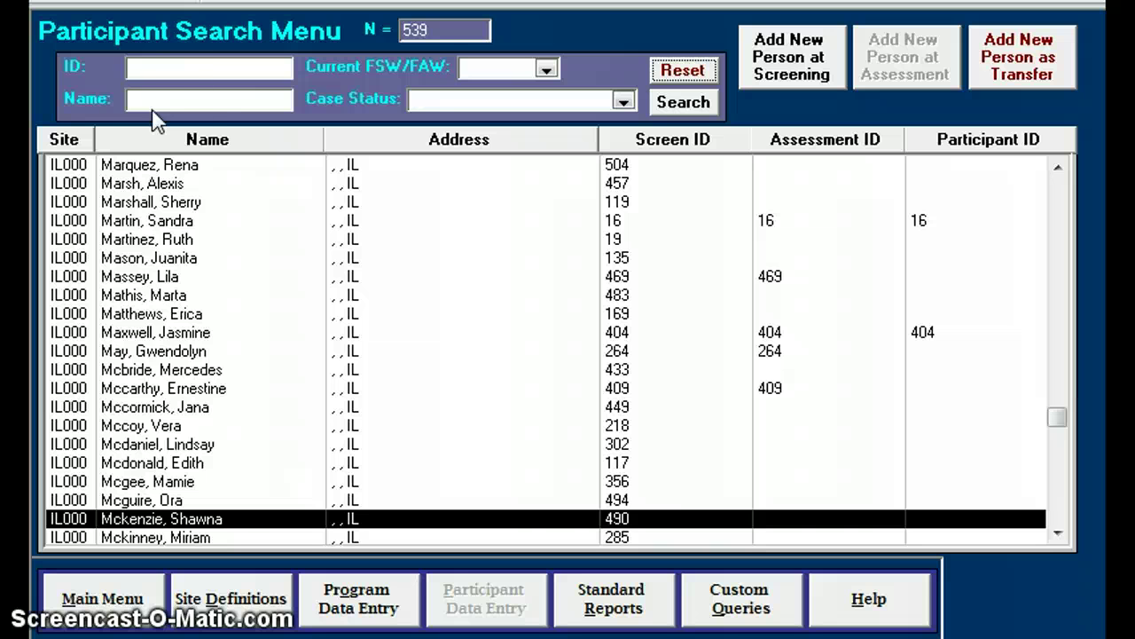
Search participants by the new person's surname, then start a new screening record
click(159, 97)
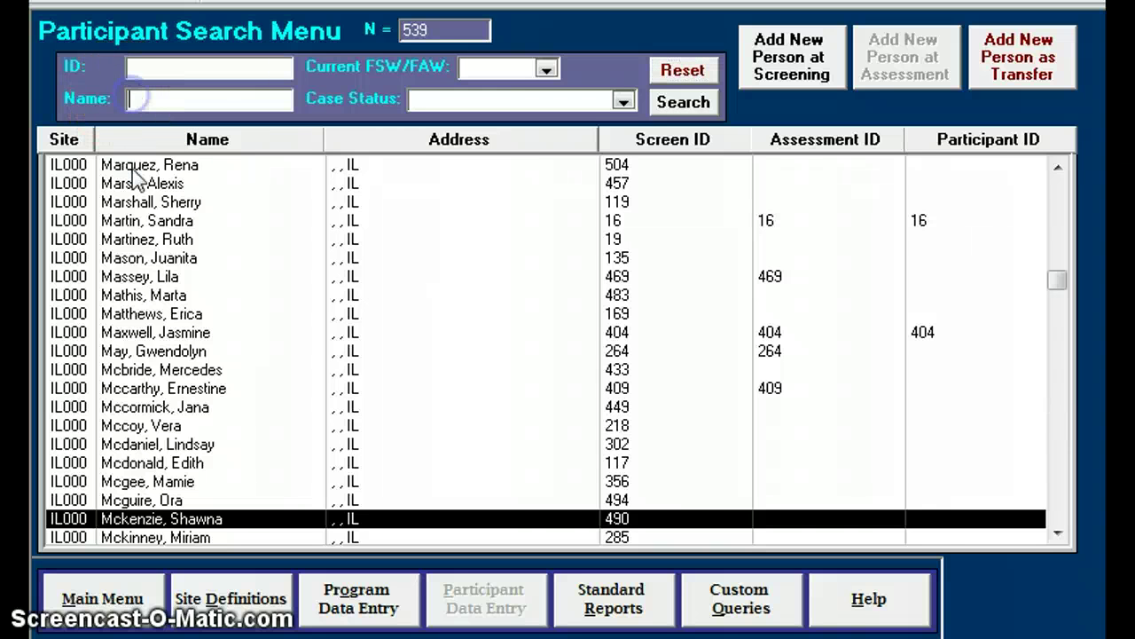
key(Tab)
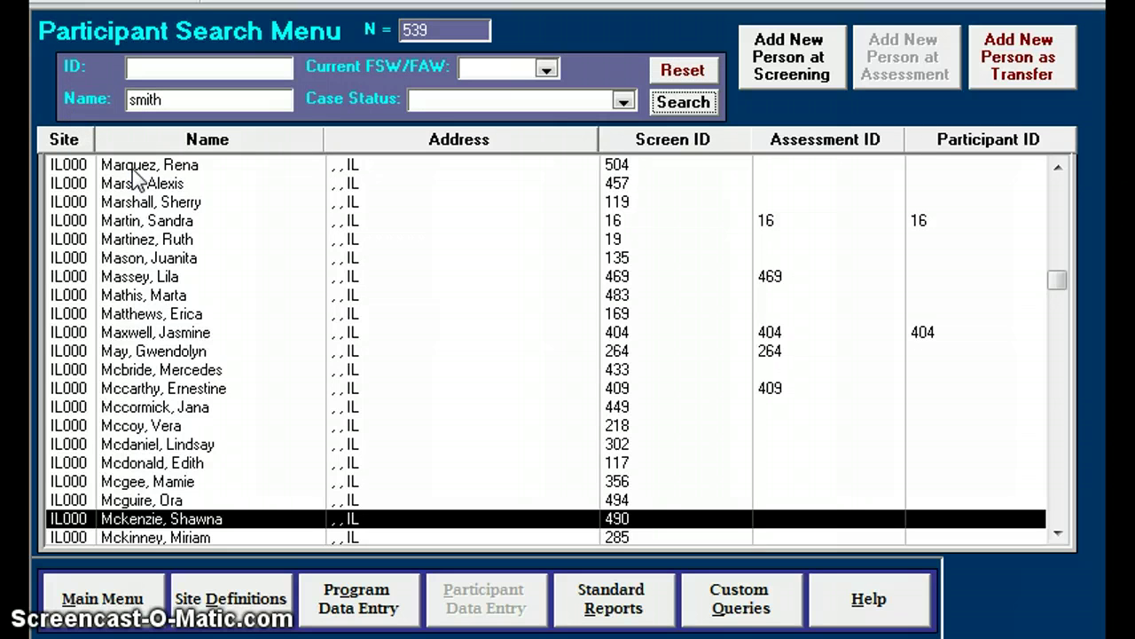
key(Return)
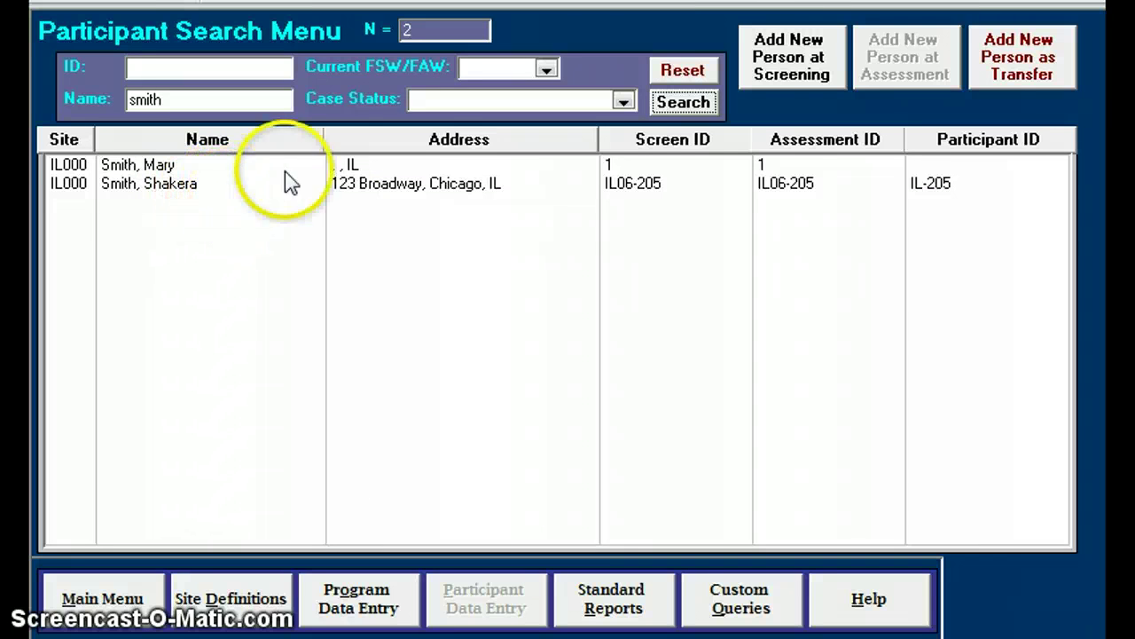
click(786, 64)
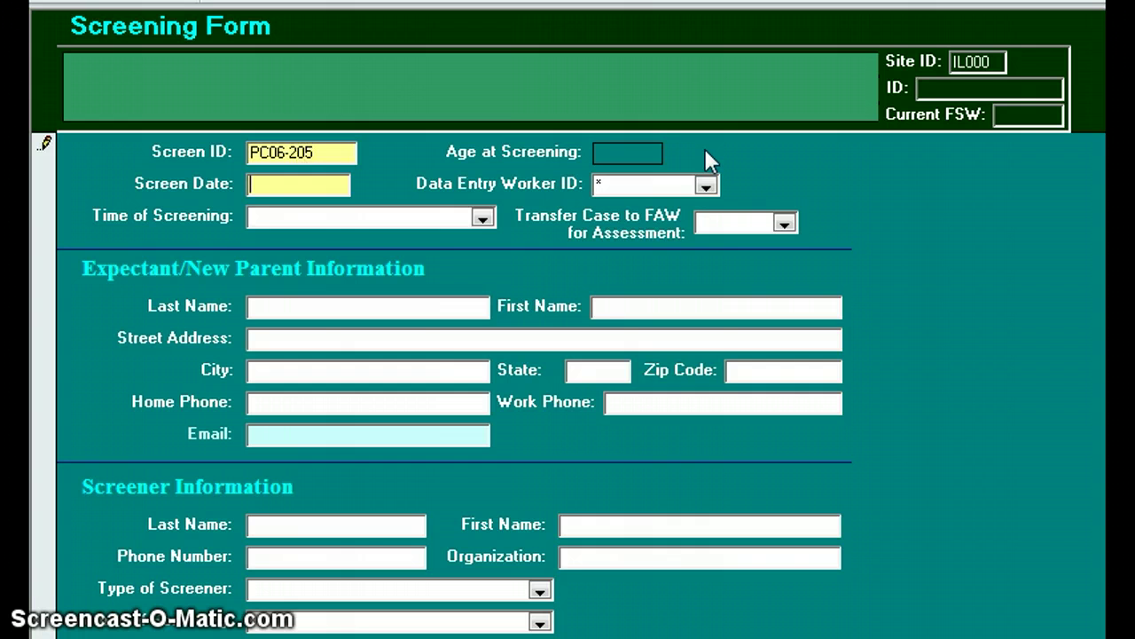
Enter screen date 01/12/2006, Pre-natal screening time, and the parent's first name
text(01122006)
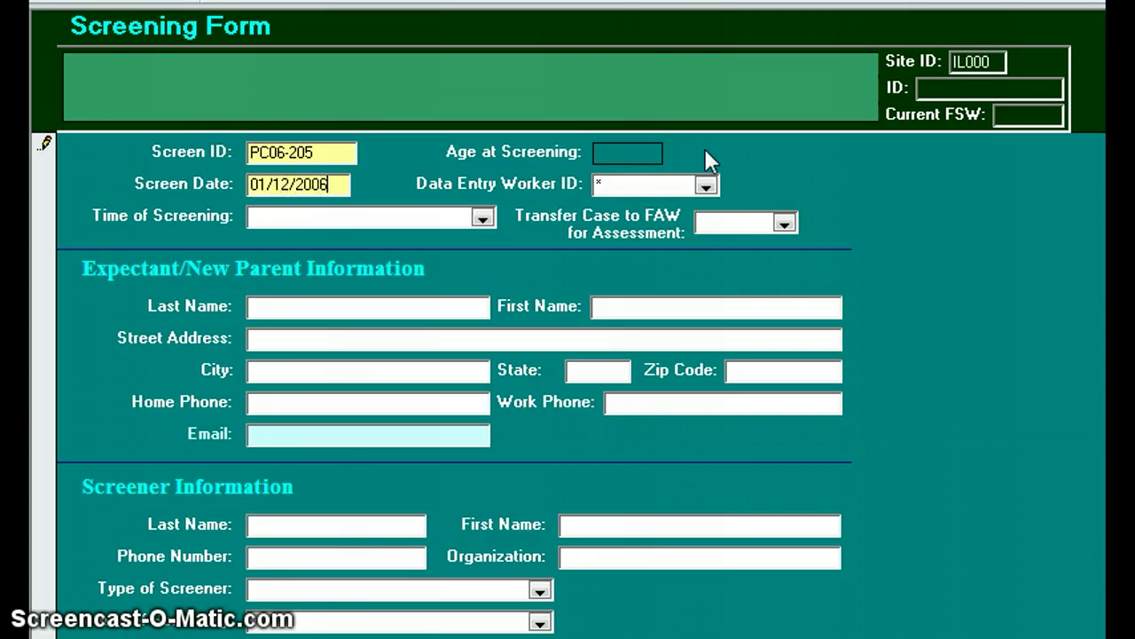
key(Tab)
key(Tab)
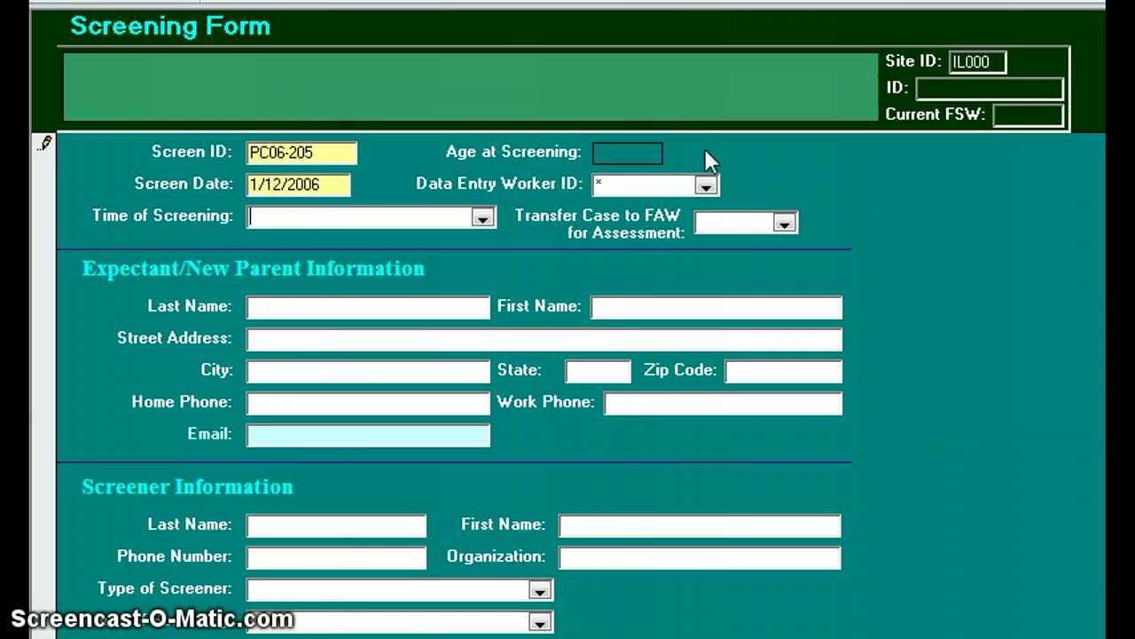
text(pre-natal)
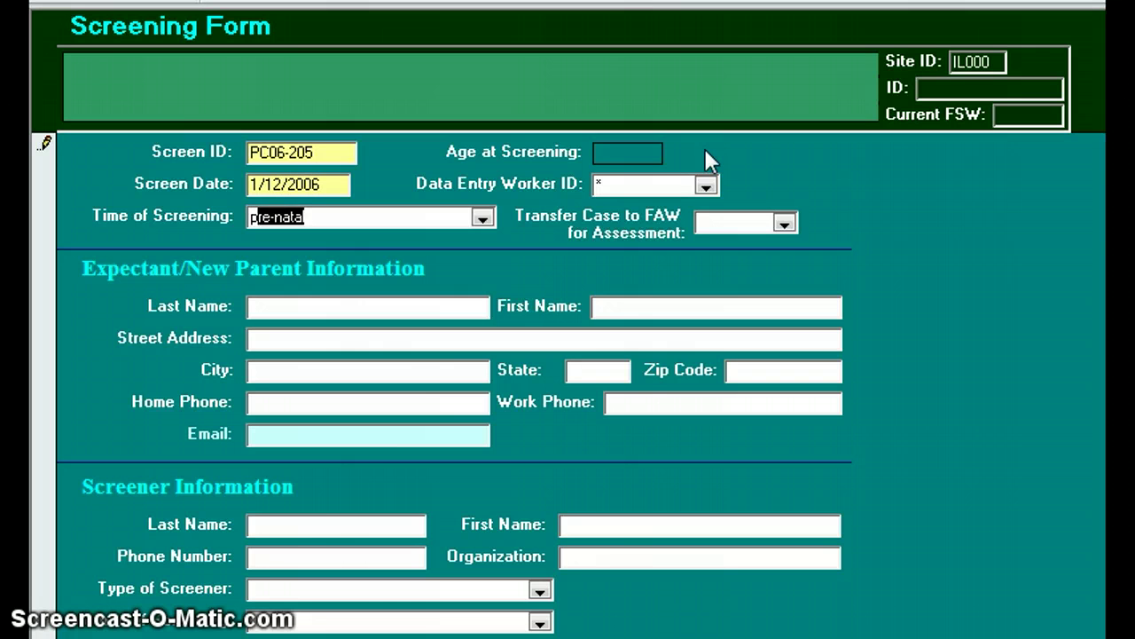
key(Tab)
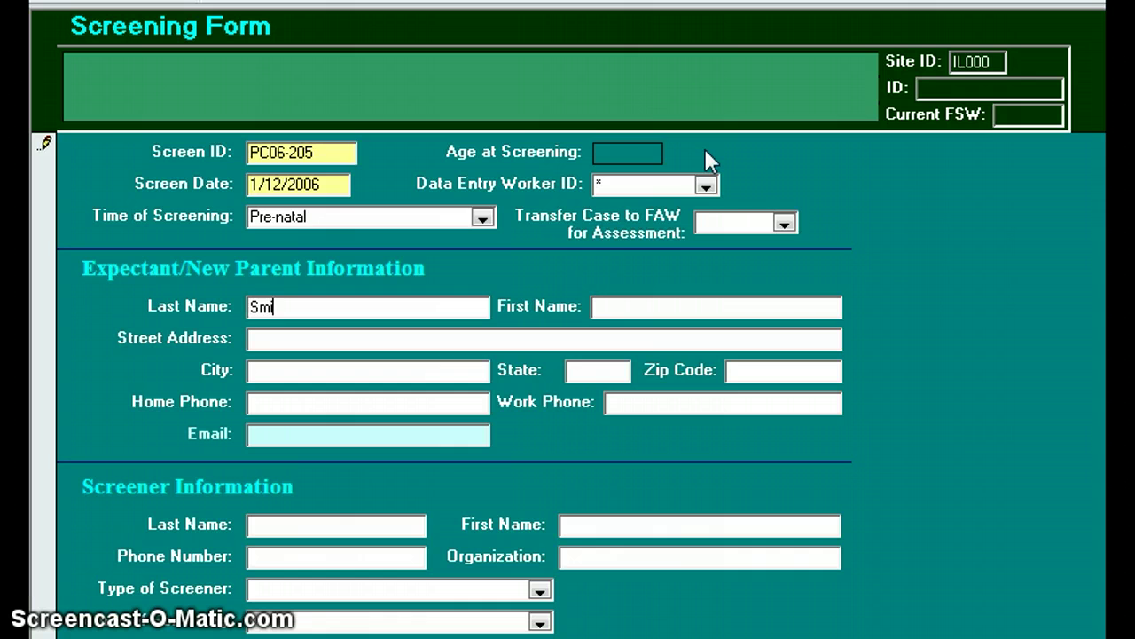
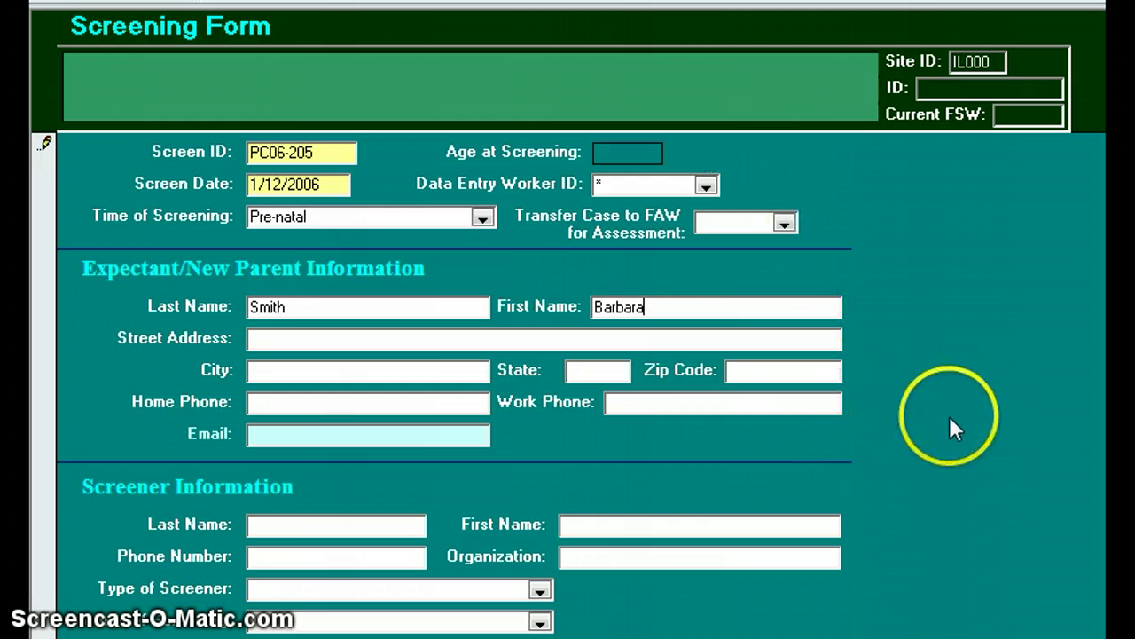
Mark marital status, inadequate income, unstable housing and education true; partner unemployment and no phone false
scroll(443, 381, down, 5)
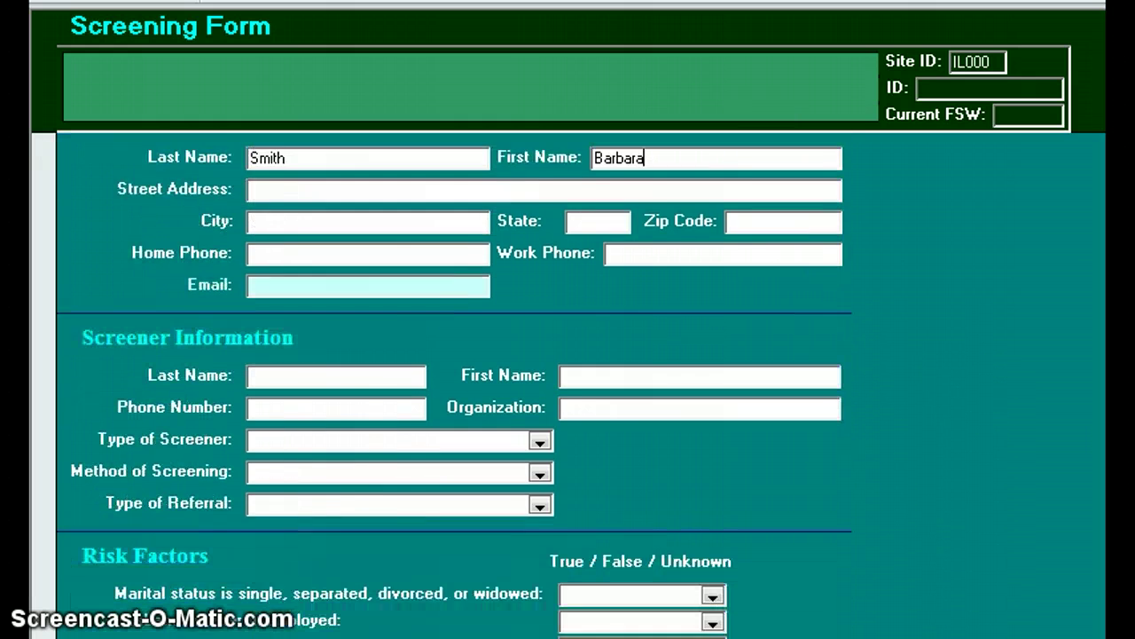
scroll(444, 381, down, 3)
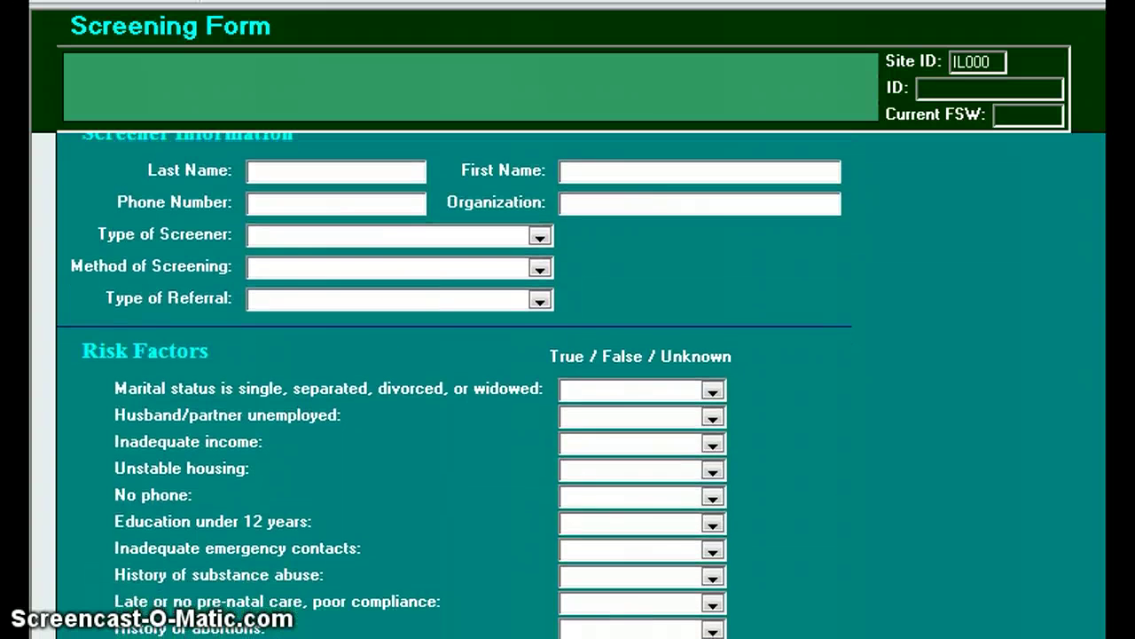
scroll(443, 382, down, 2)
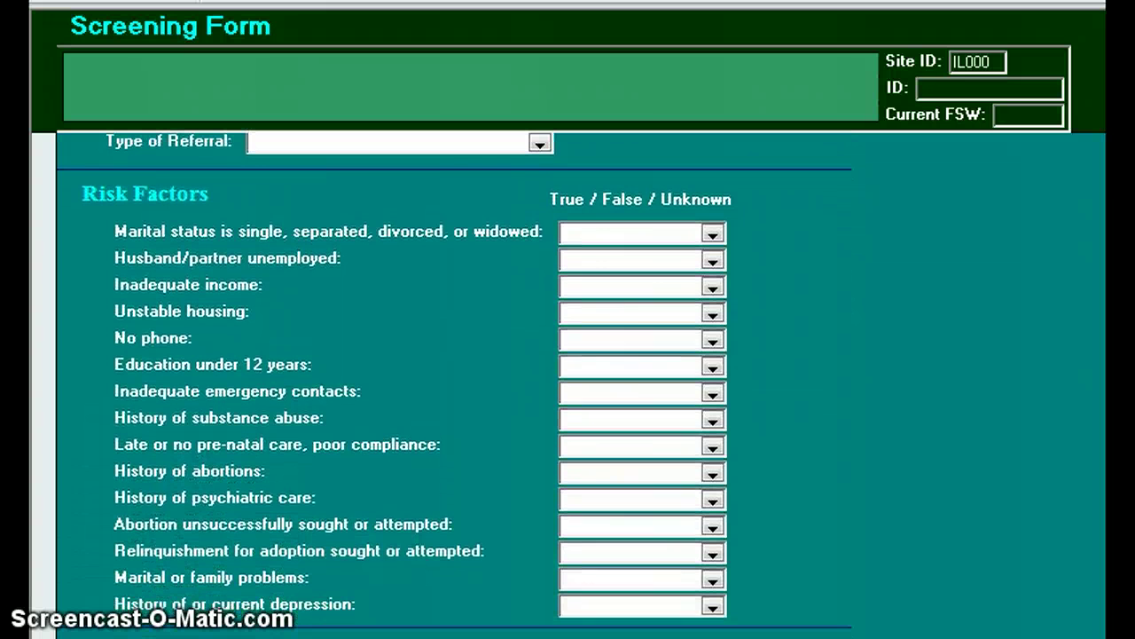
click(572, 233)
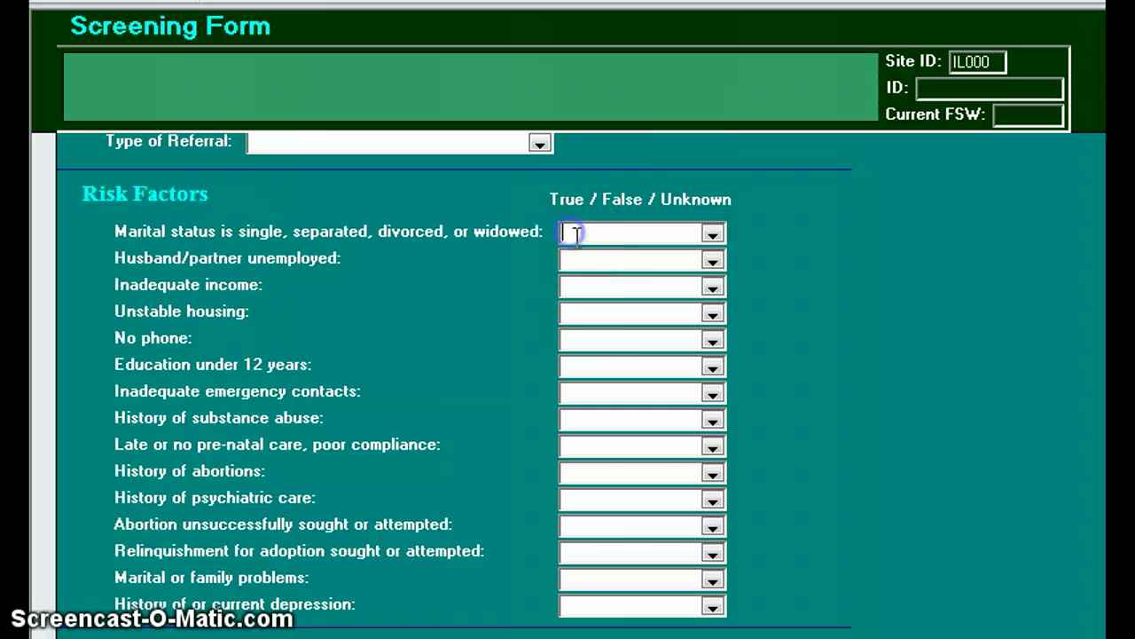
text(true)
key(Tab)
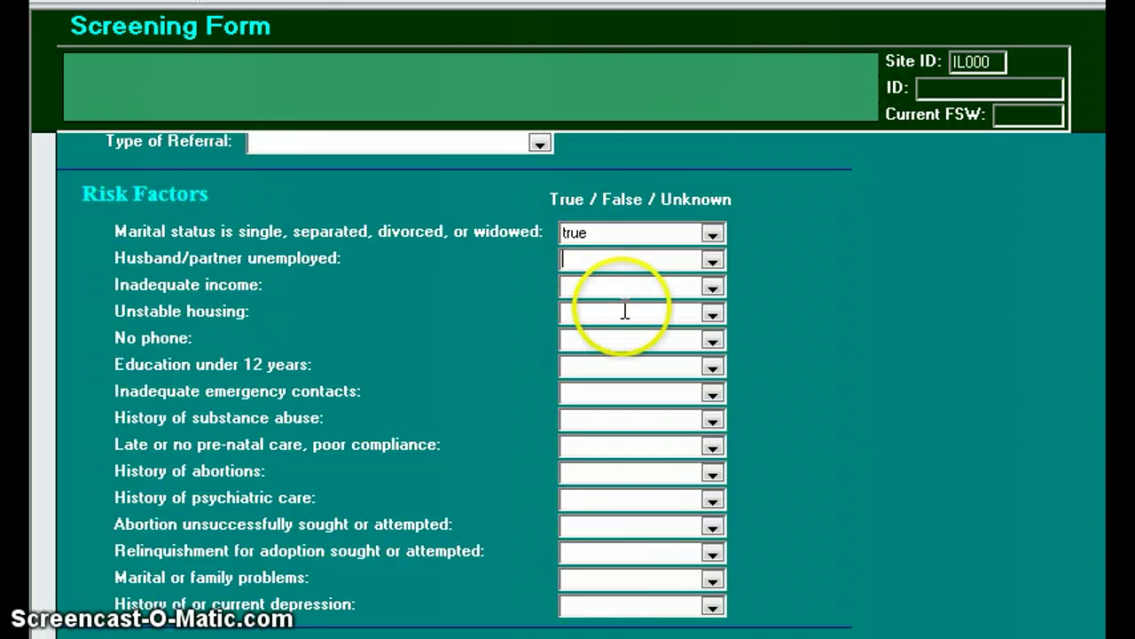
text(false)
key(Tab)
text(true)
key(Tab)
text(t)
key(Tab)
text(false)
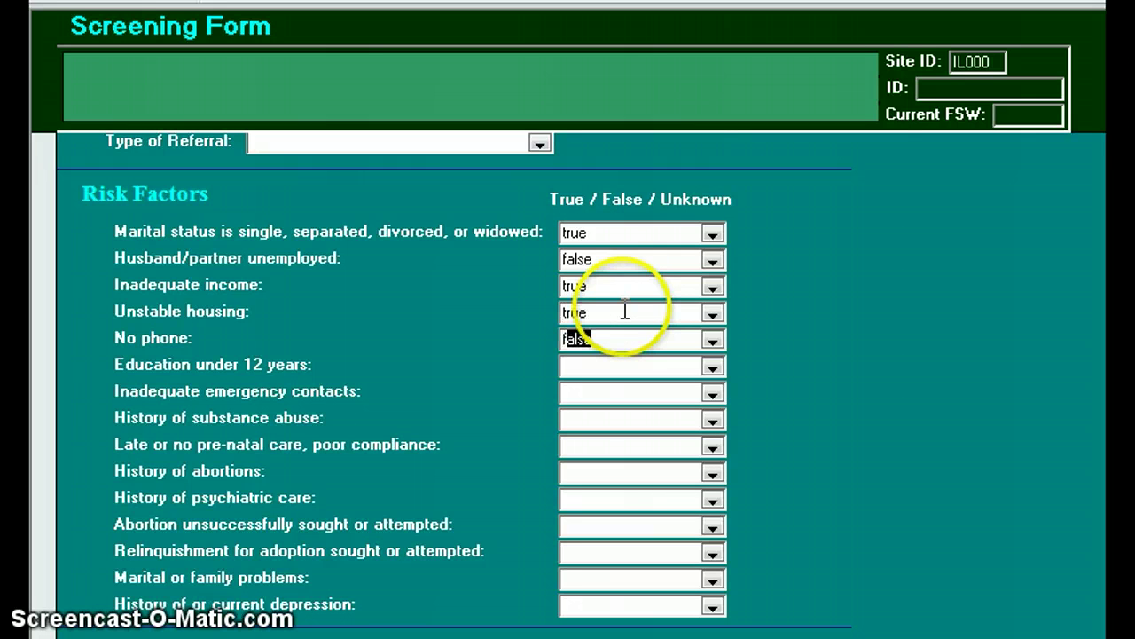
key(Tab)
text(t)
key(Tab)
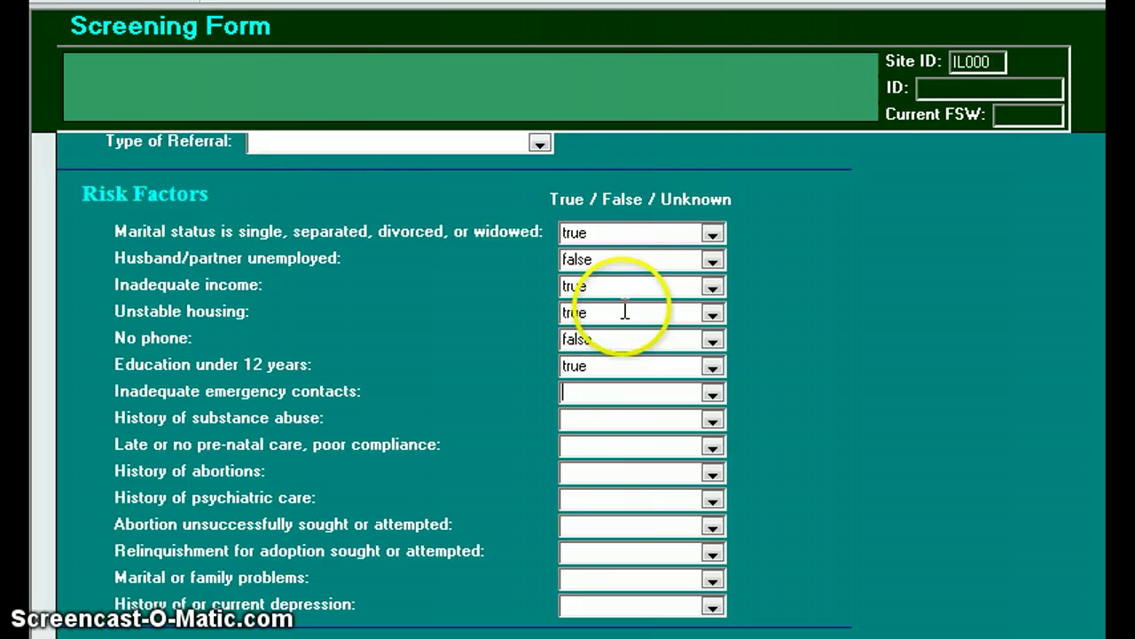
Mark late pre-natal care true and the remaining seven risk factors false
text(f)
key(Tab)
text(f)
key(Tab)
text(t)
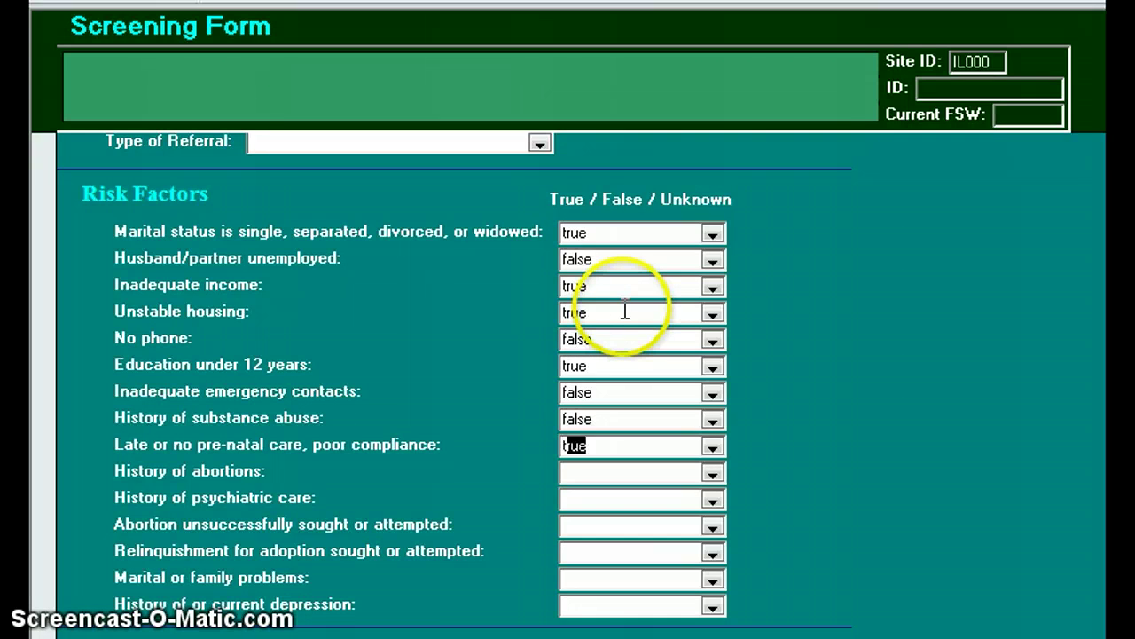
key(Tab)
text(f)
key(Tab)
text(f)
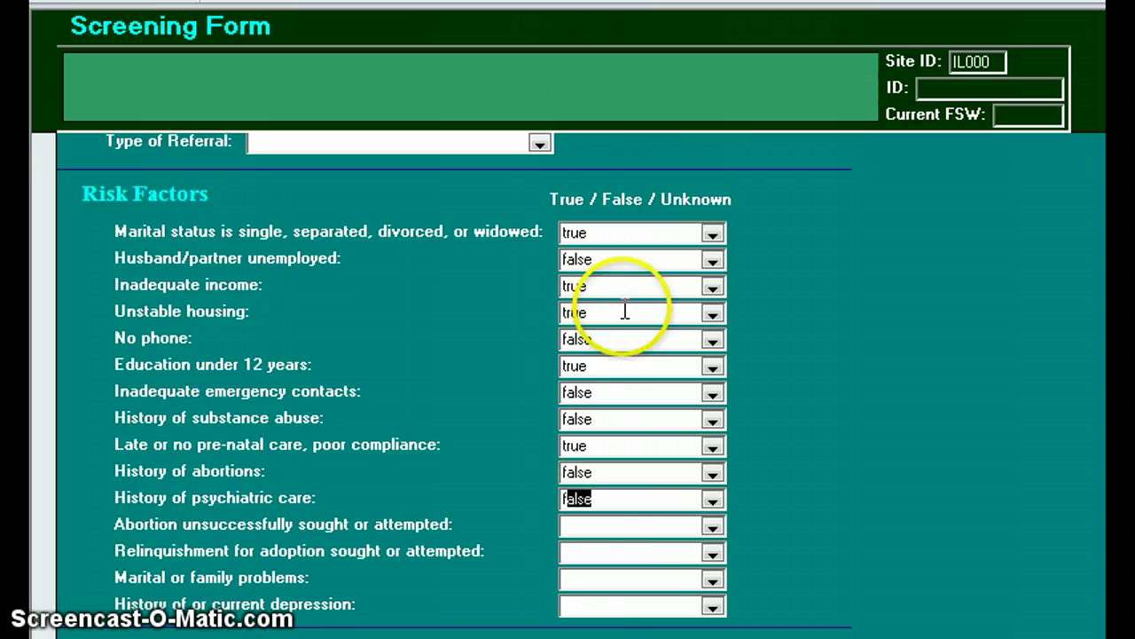
key(Tab)
text(f)
key(Tab)
text(f)
key(Tab)
text(f)
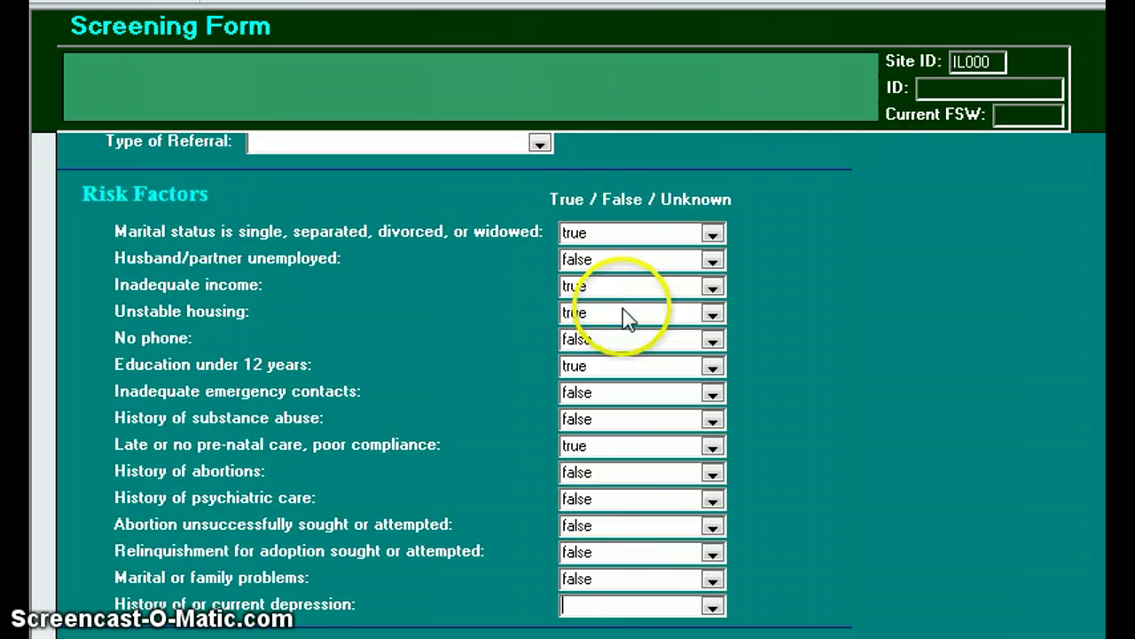
key(Tab)
text(f)
key(Tab)
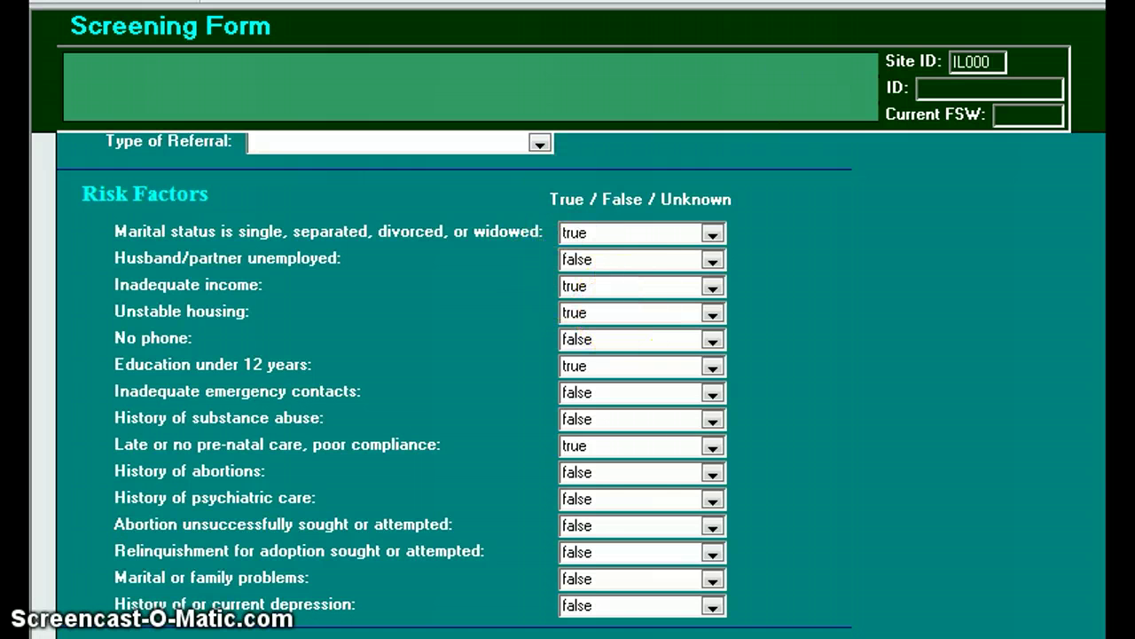
key(Tab)
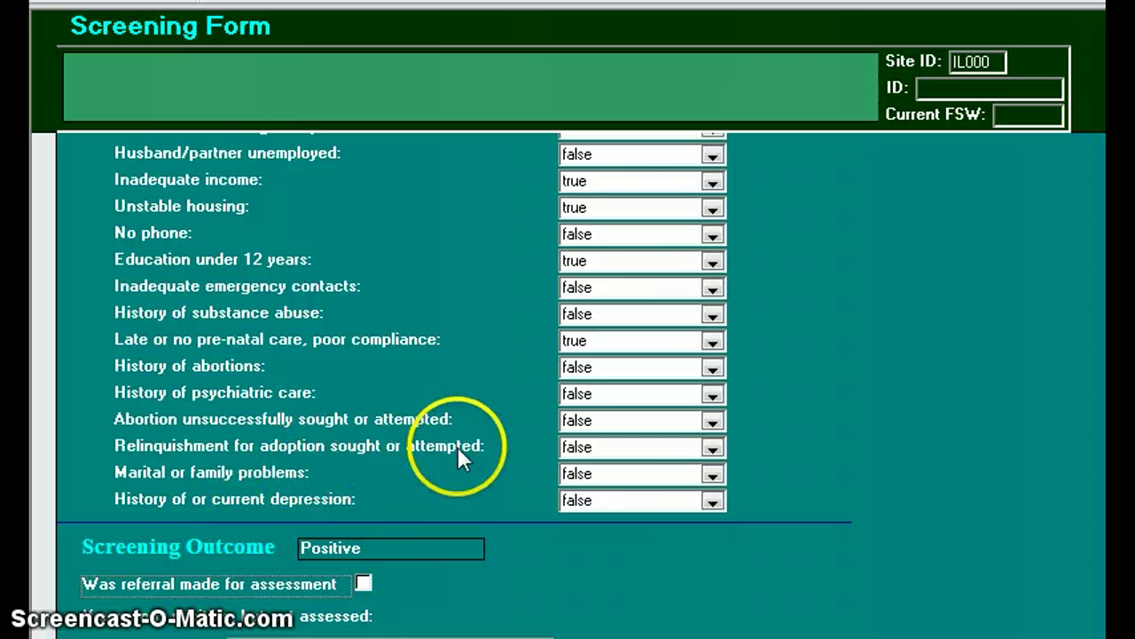
Mark that a referral was made for assessment and close the Screening Form
click(364, 583)
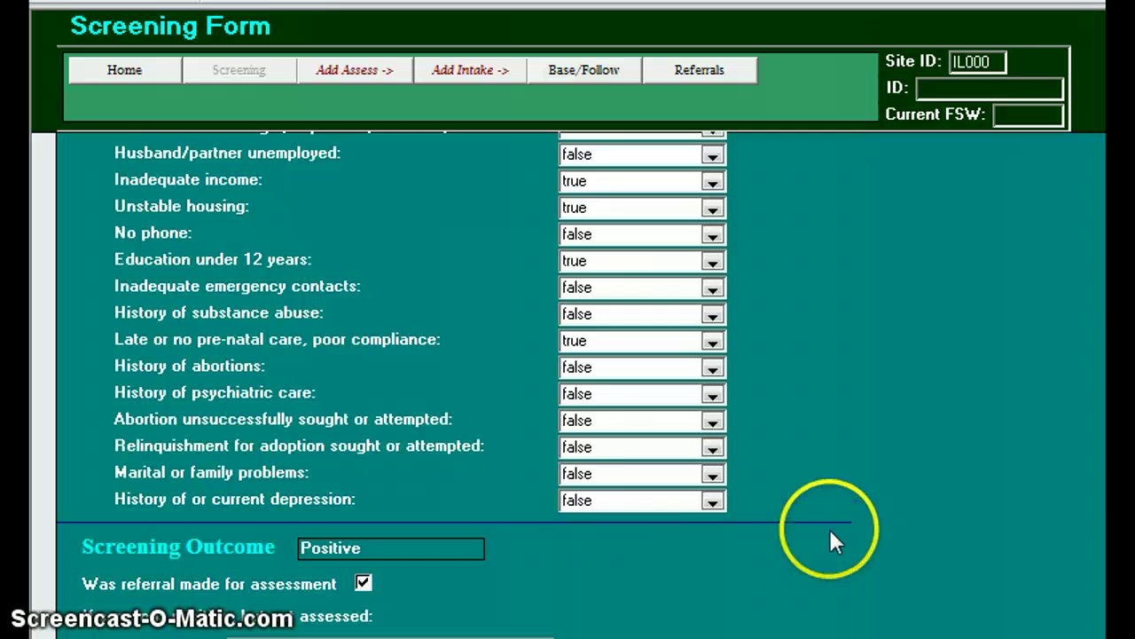
scroll(453, 381, up, 10)
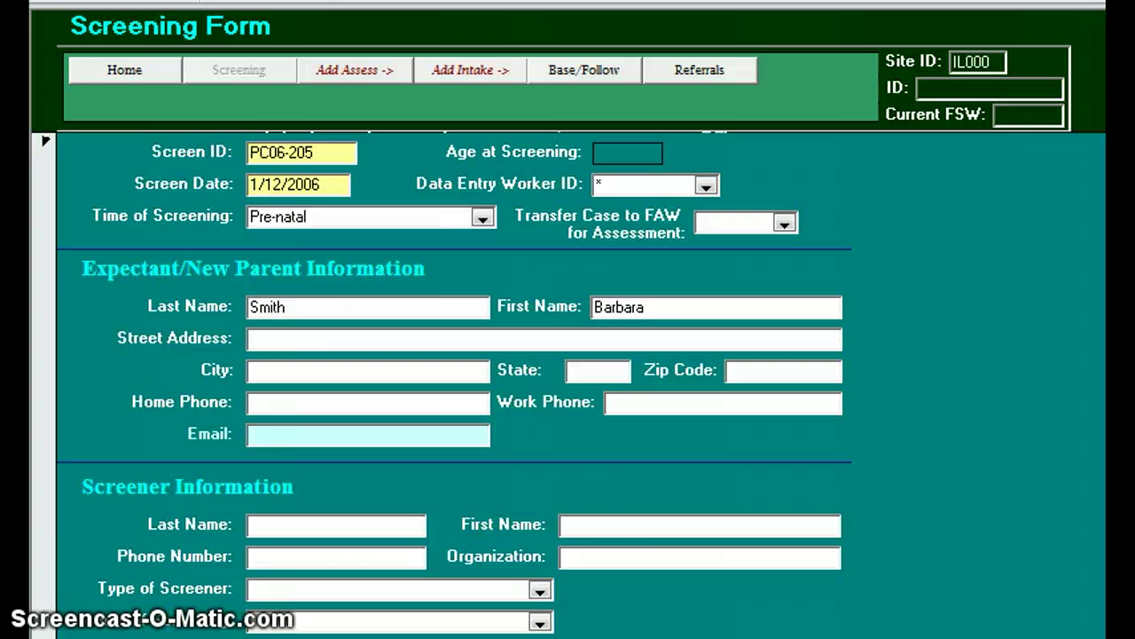
click(798, 635)
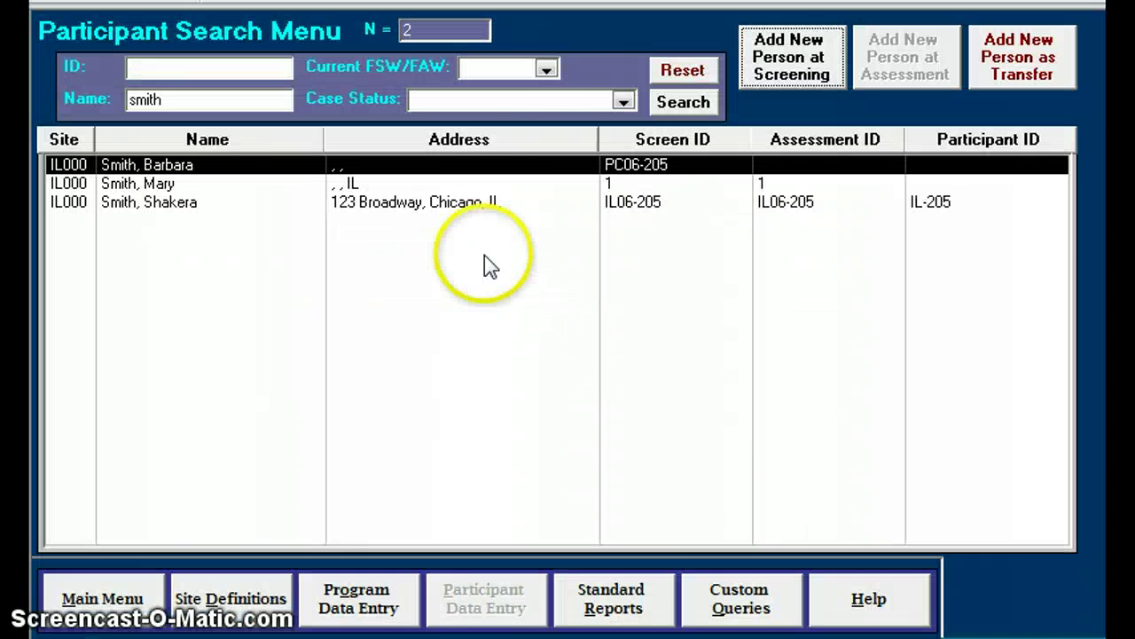
Reset the search to list all 540 participants and open participant 359's Home Form
click(683, 71)
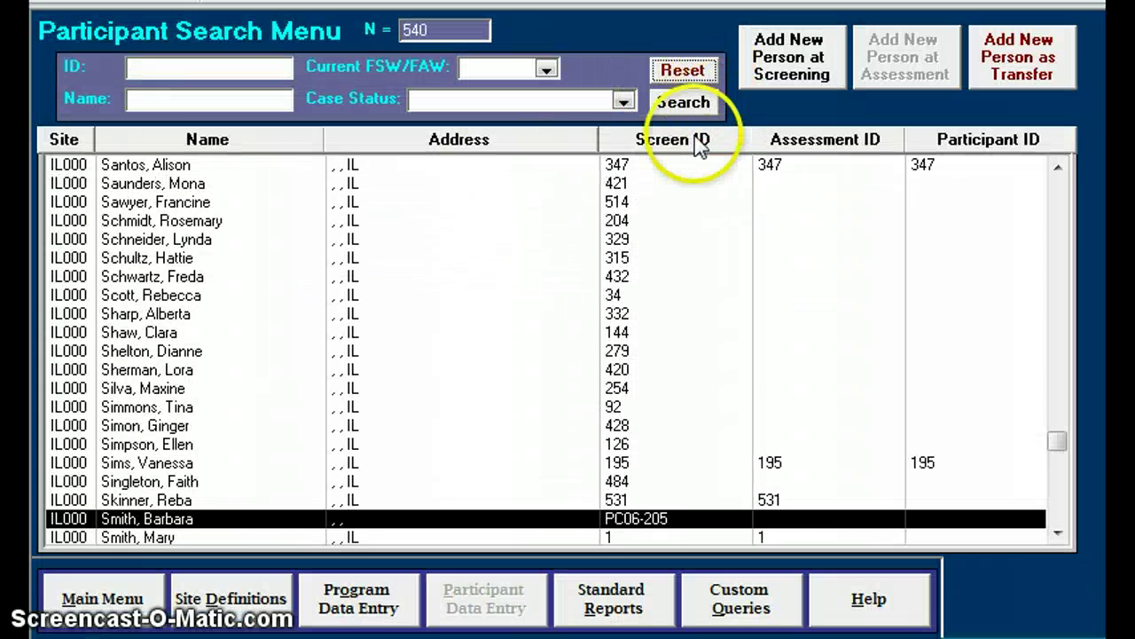
click(1057, 430)
drag(1057, 430, 1058, 177)
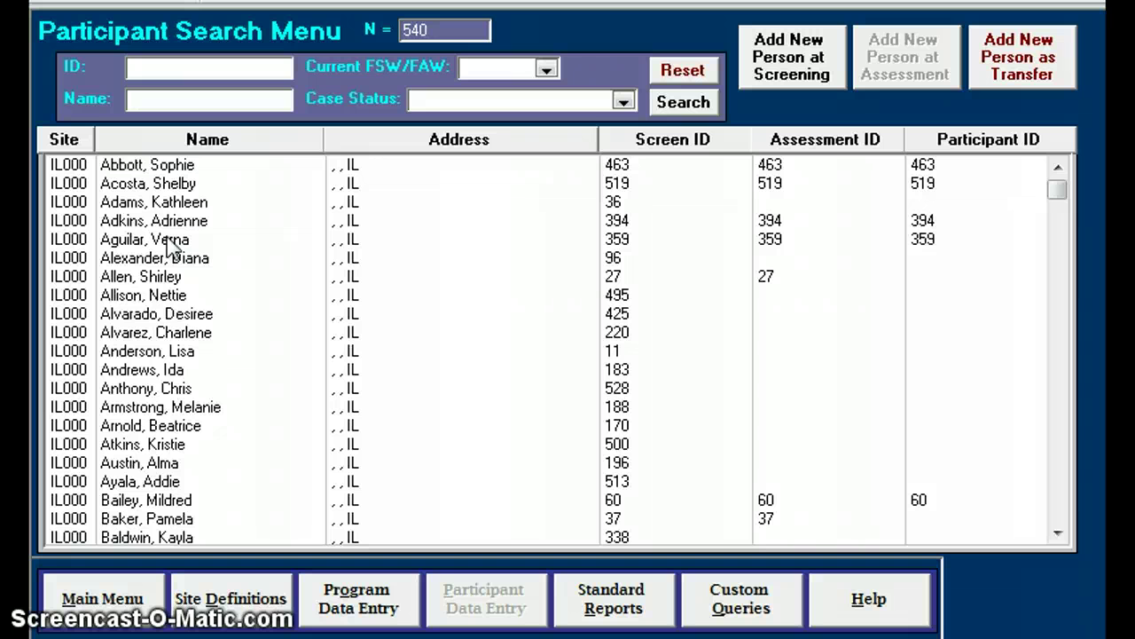
click(177, 244)
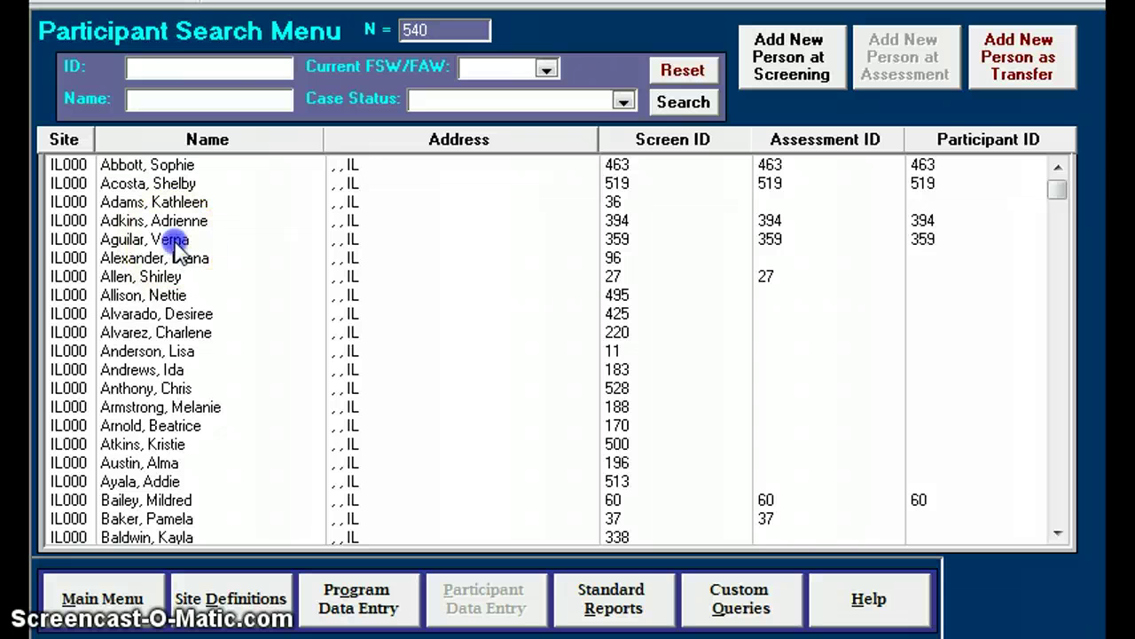
double_click(180, 248)
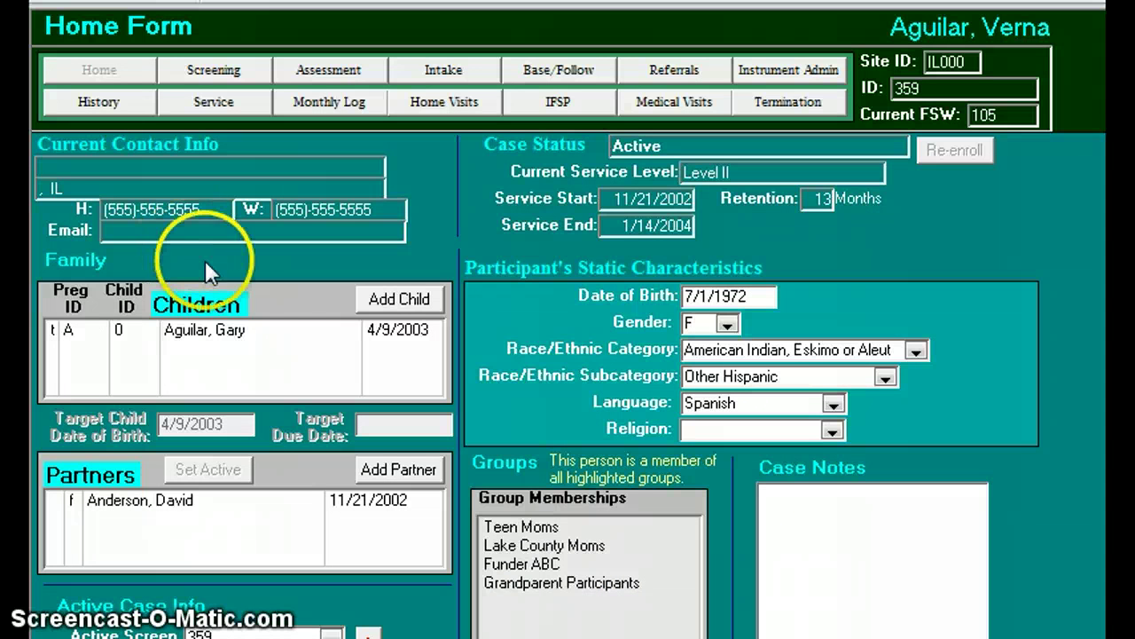